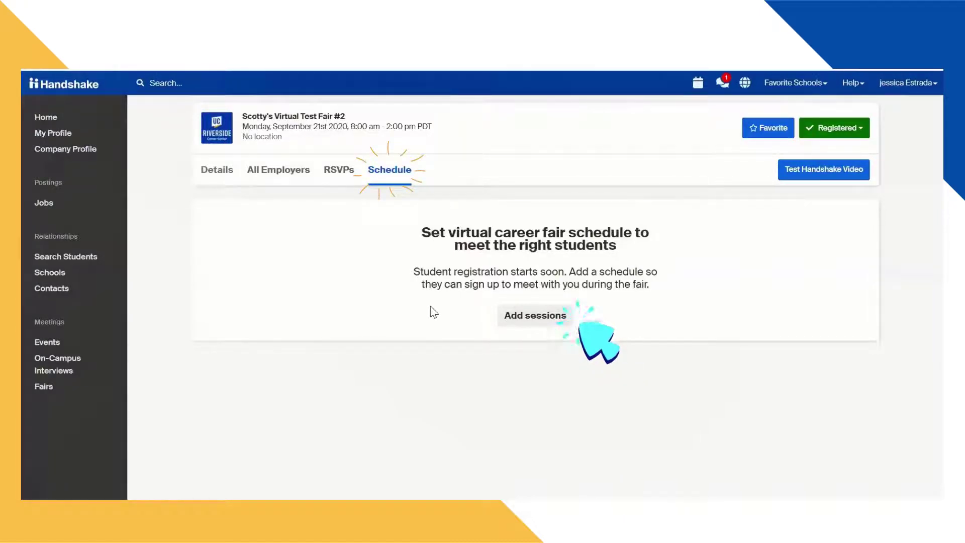
Step: Start building the fair's session schedule by adding sessions
{"action": "left_click", "coordinate": [523, 322]}
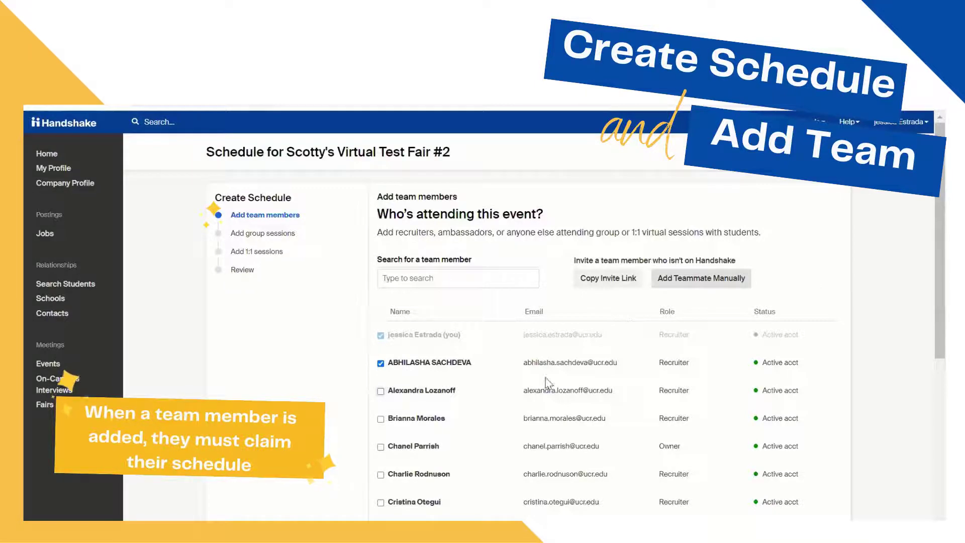
Step: Add the chosen teammates to the schedule and review the group session details
{"action": "scroll", "coordinate": [556, 380], "scroll_direction": "down", "scroll_amount": 7}
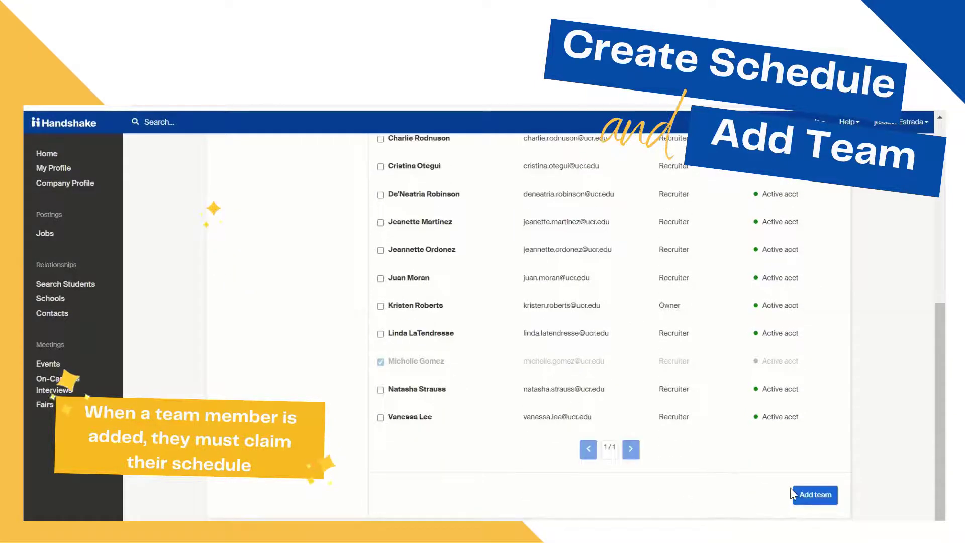
{"action": "left_click", "coordinate": [808, 495]}
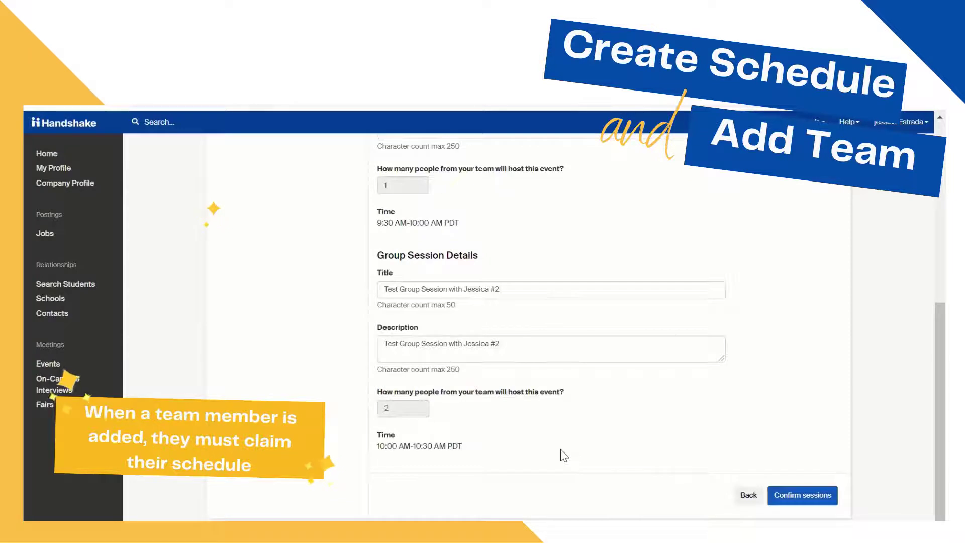
{"action": "scroll", "coordinate": [564, 454], "scroll_direction": "up", "scroll_amount": 6}
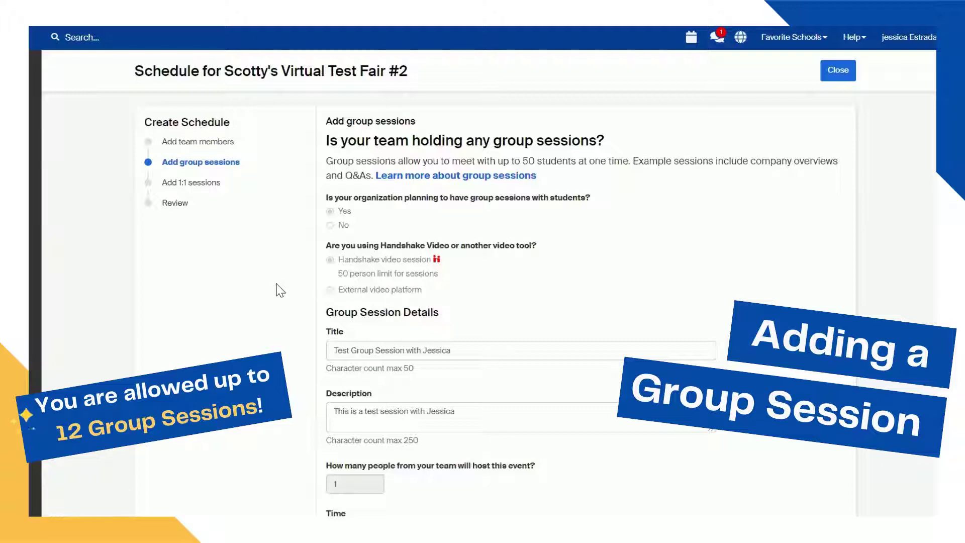
Step: Look over both test group sessions and confirm them to proceed to 1:1 sessions
{"action": "scroll", "coordinate": [308, 285], "scroll_direction": "down", "scroll_amount": 2}
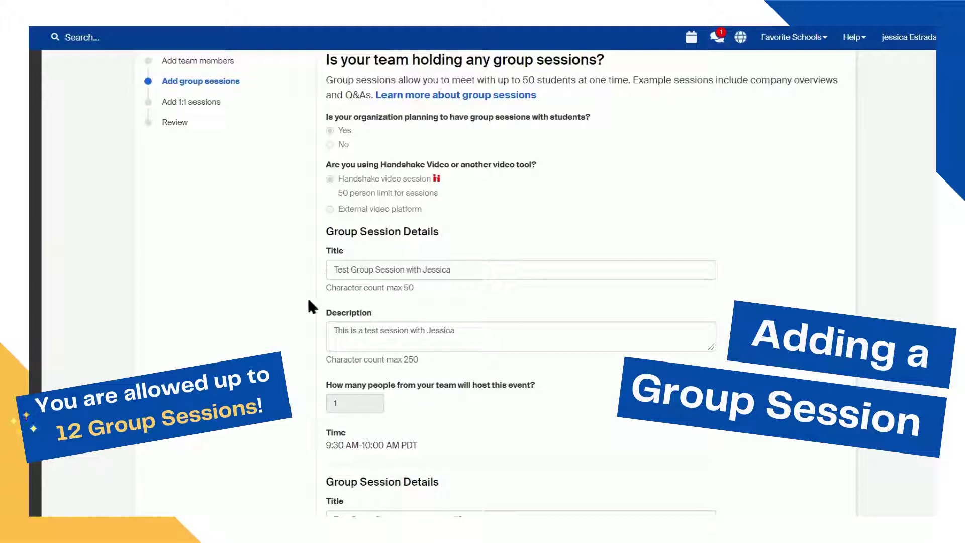
{"action": "scroll", "coordinate": [294, 332], "scroll_direction": "down", "scroll_amount": 4}
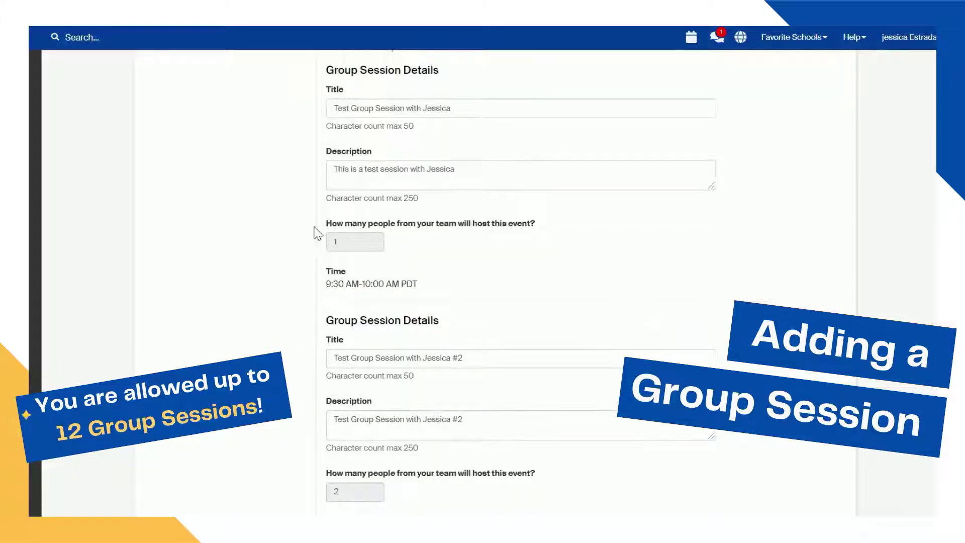
{"action": "left_click", "coordinate": [366, 247]}
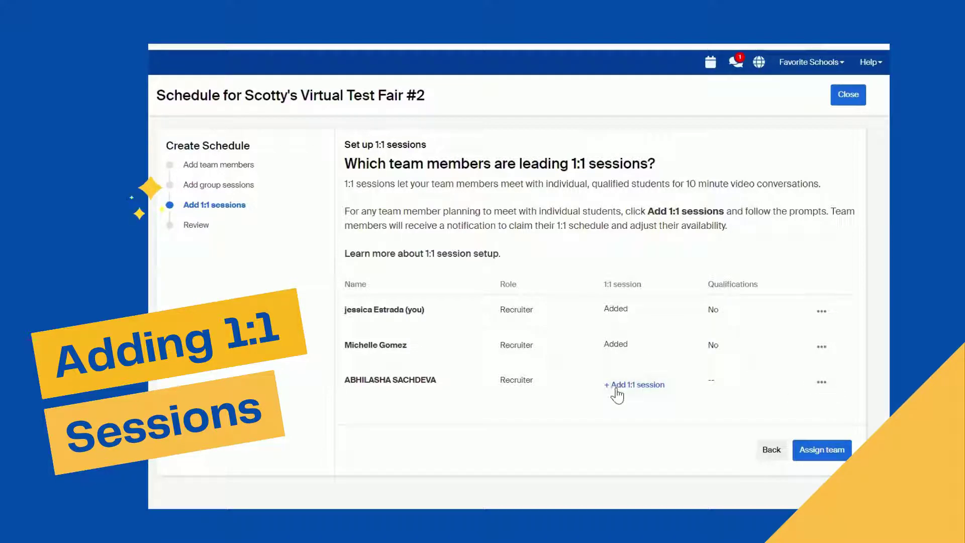
Step: Schedule 1:1 sessions for the third recruiter with no student qualification requirements
{"action": "left_click", "coordinate": [642, 386]}
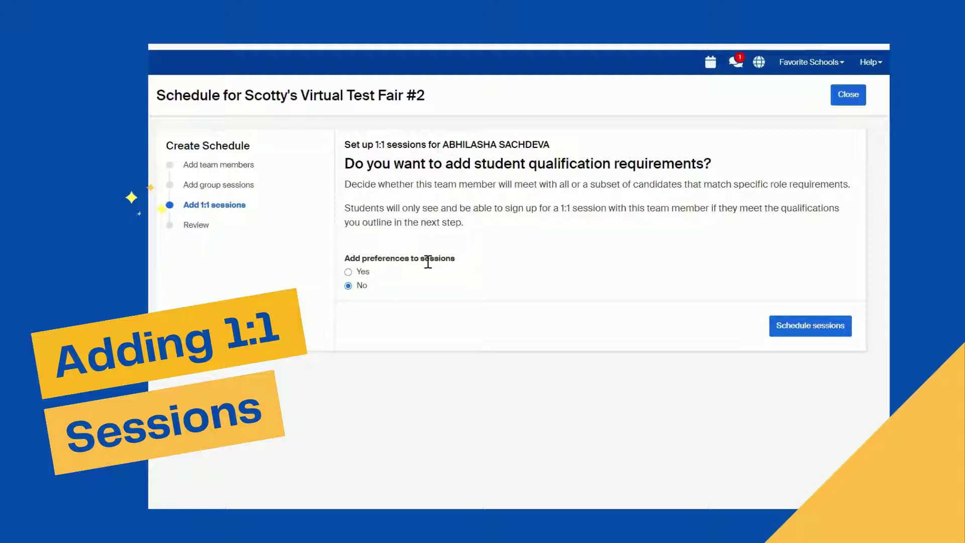
{"action": "left_click", "coordinate": [347, 272]}
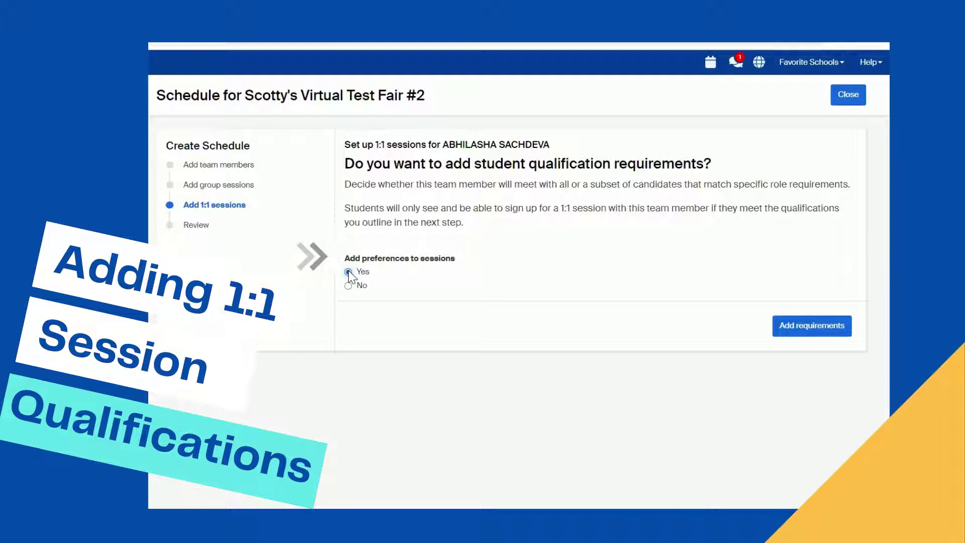
{"action": "left_click", "coordinate": [347, 286]}
{"action": "left_click", "coordinate": [824, 325]}
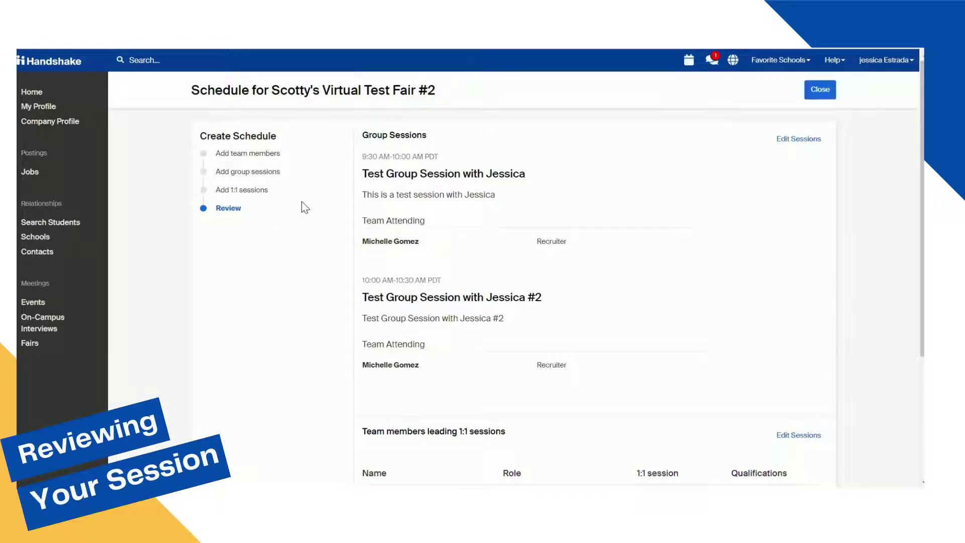
Step: Confirm the reviewed schedule and send invitations to the team
{"action": "scroll", "coordinate": [345, 191], "scroll_direction": "down", "scroll_amount": 4}
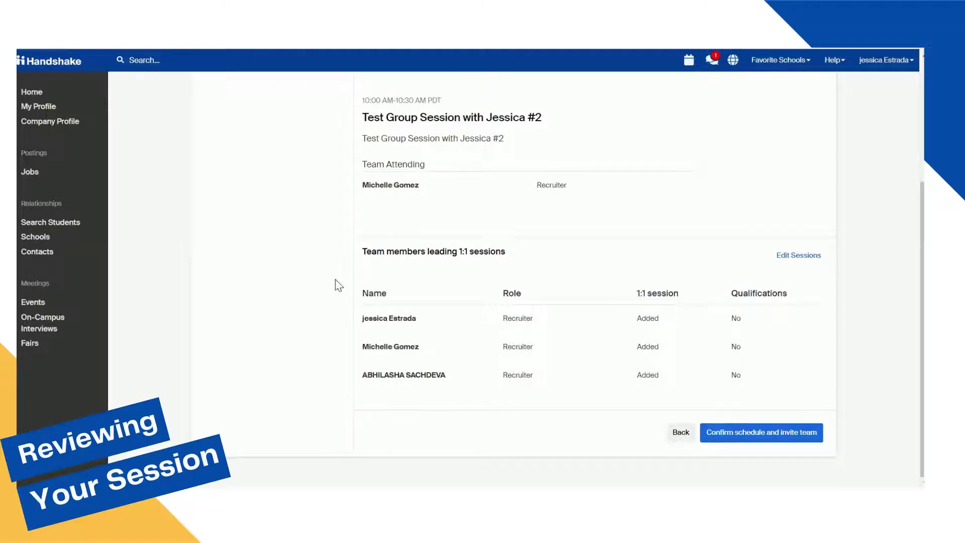
{"action": "left_click", "coordinate": [727, 436]}
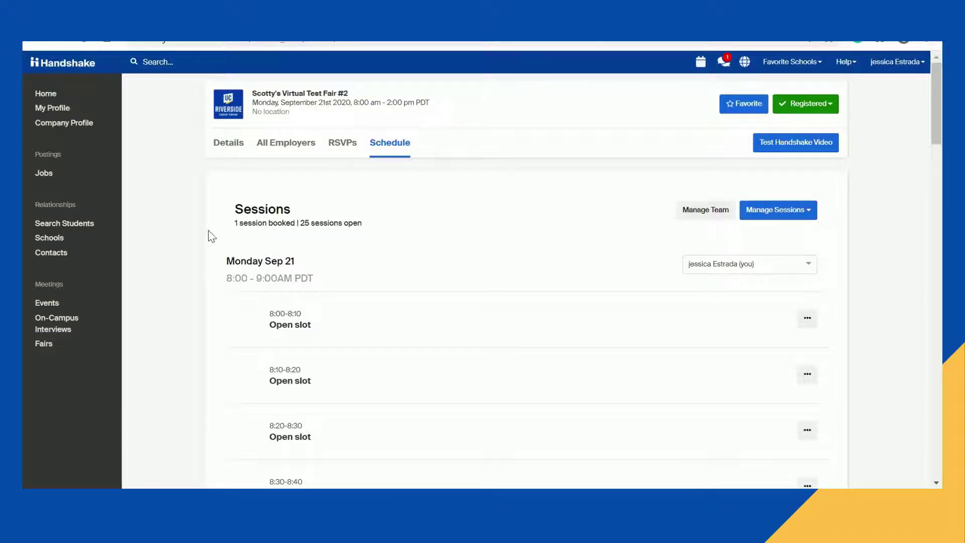
Step: Mark the Monday Sep 21 8:00–8:10 slot as busy
{"action": "scroll", "coordinate": [209, 230], "scroll_direction": "down", "scroll_amount": 3}
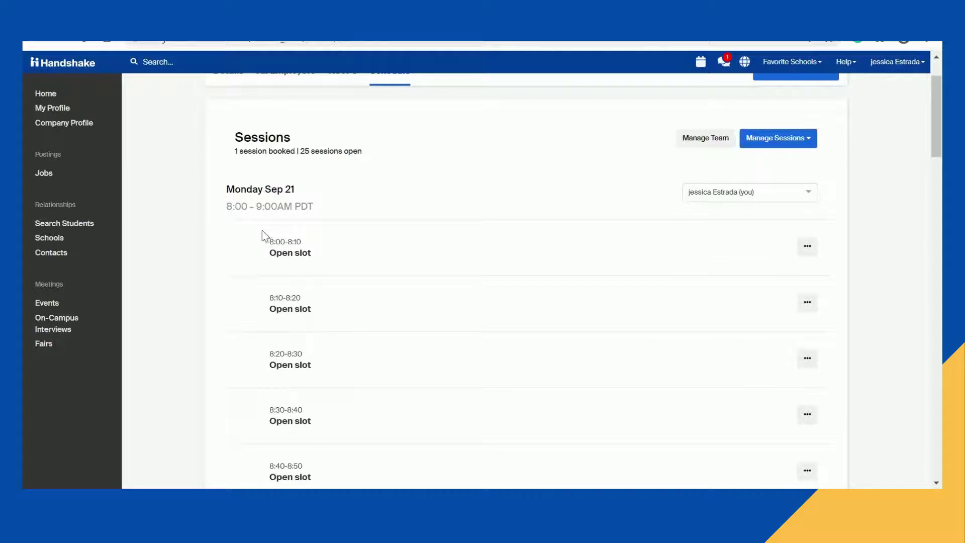
{"action": "scroll", "coordinate": [257, 262], "scroll_direction": "down", "scroll_amount": 3}
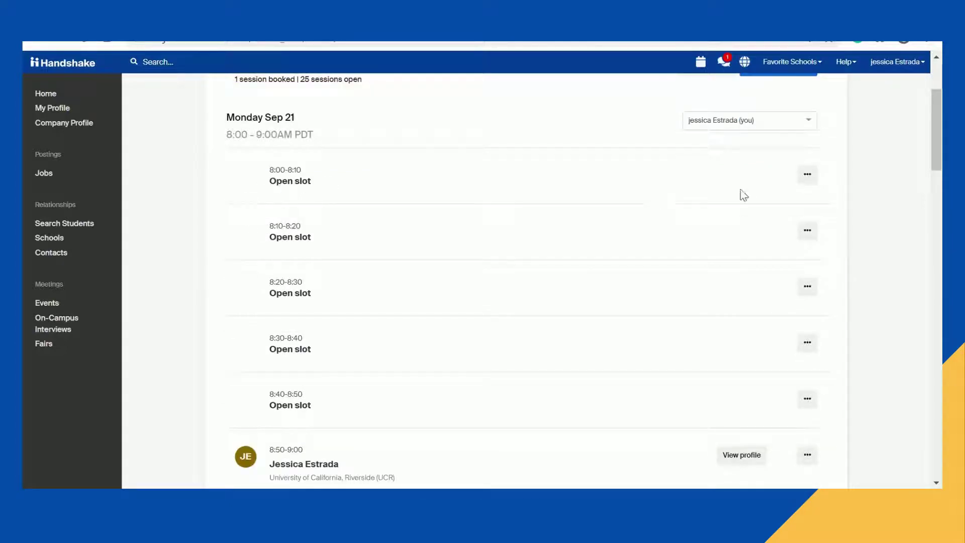
{"action": "left_click", "coordinate": [808, 187]}
{"action": "left_click", "coordinate": [715, 196]}
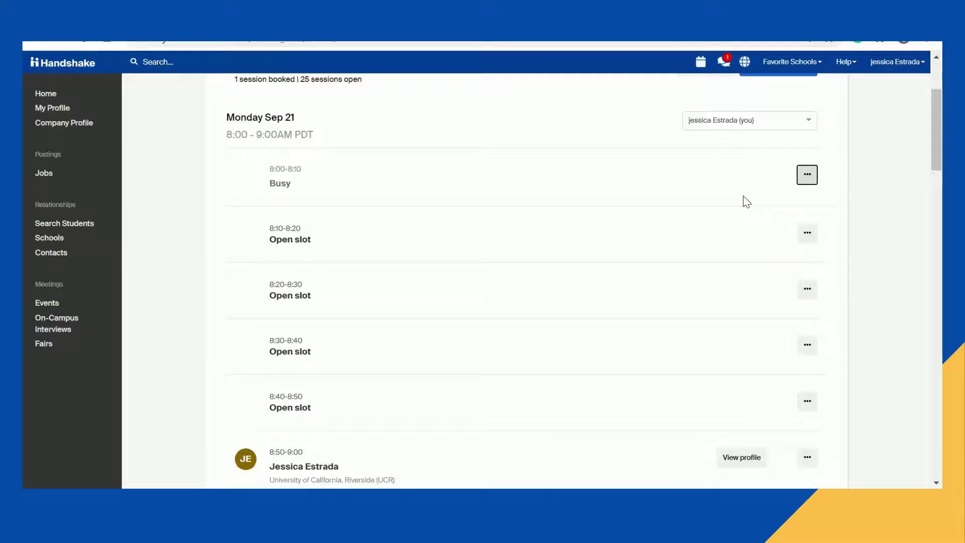
{"action": "left_click", "coordinate": [807, 175]}
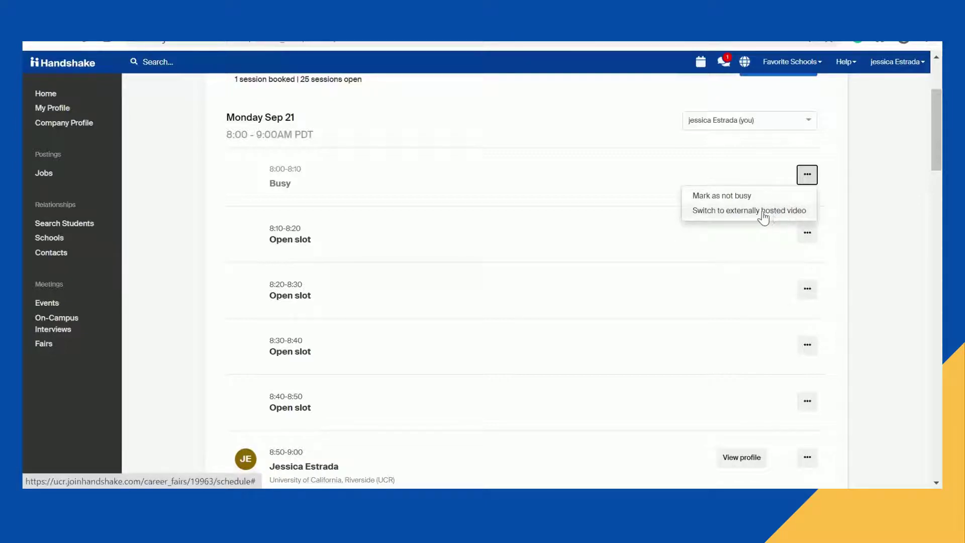
{"action": "left_click", "coordinate": [716, 177]}
{"action": "scroll", "coordinate": [227, 213], "scroll_direction": "down", "scroll_amount": 6}
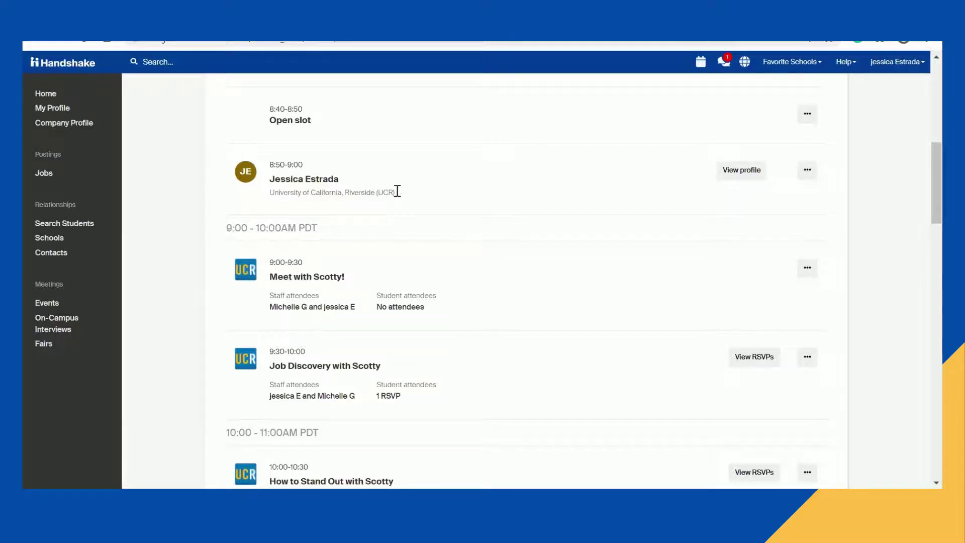
{"action": "left_click", "coordinate": [748, 182]}
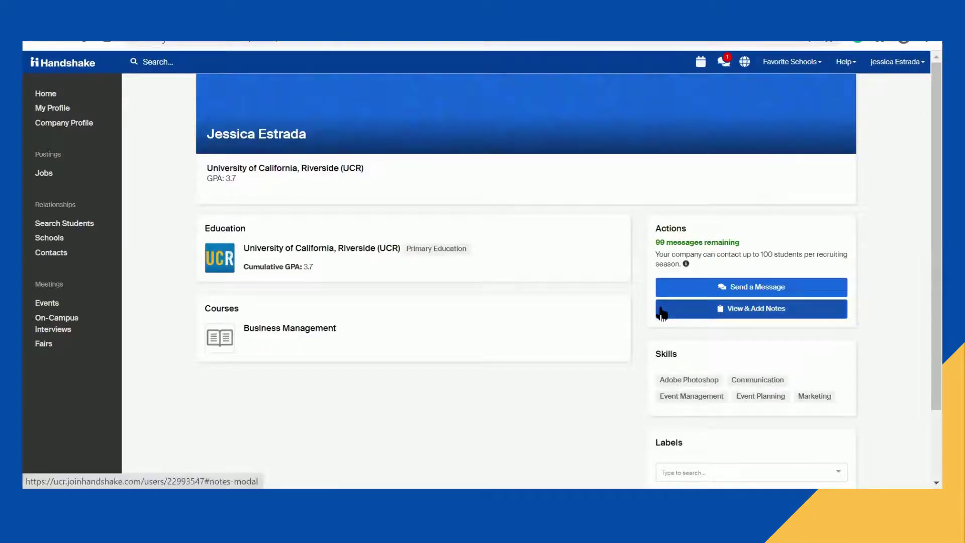
{"action": "left_click", "coordinate": [31, 41]}
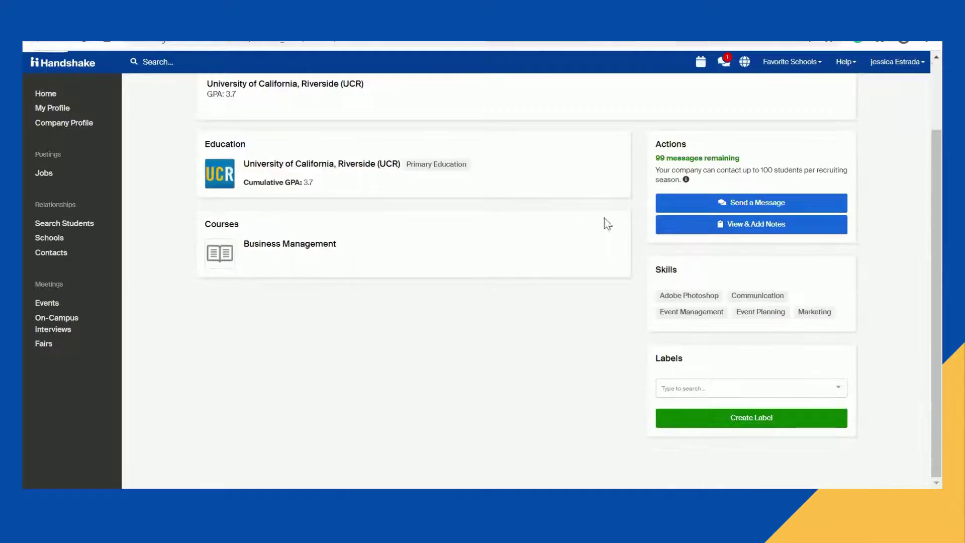
{"action": "scroll", "coordinate": [595, 293], "scroll_direction": "down", "scroll_amount": 5}
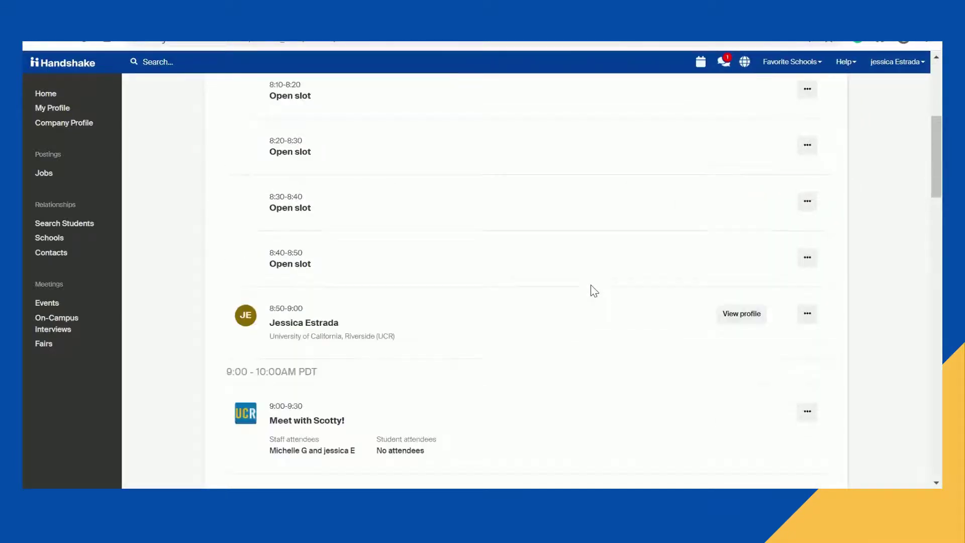
{"action": "left_click", "coordinate": [808, 317]}
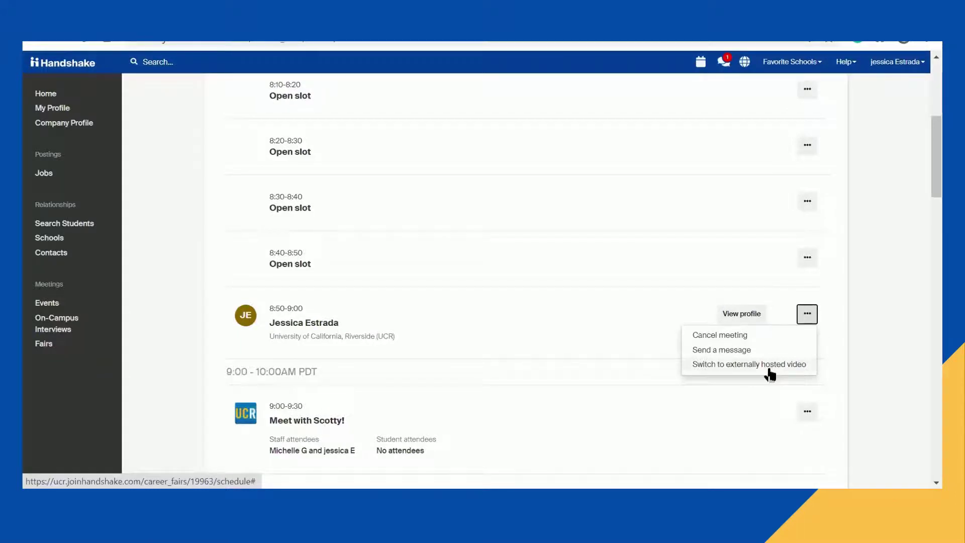
{"action": "left_click", "coordinate": [843, 323]}
{"action": "scroll", "coordinate": [842, 321], "scroll_direction": "down", "scroll_amount": 4}
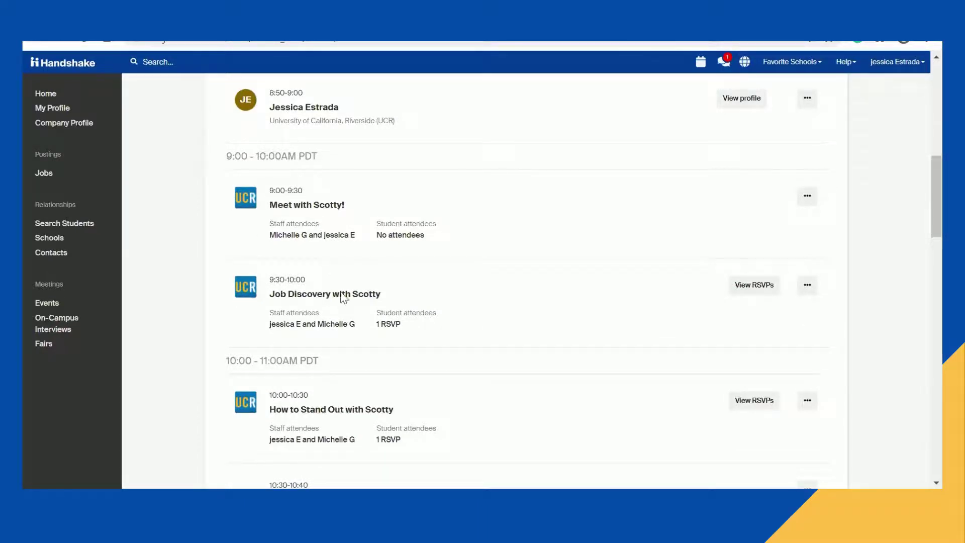
{"action": "left_click", "coordinate": [757, 287]}
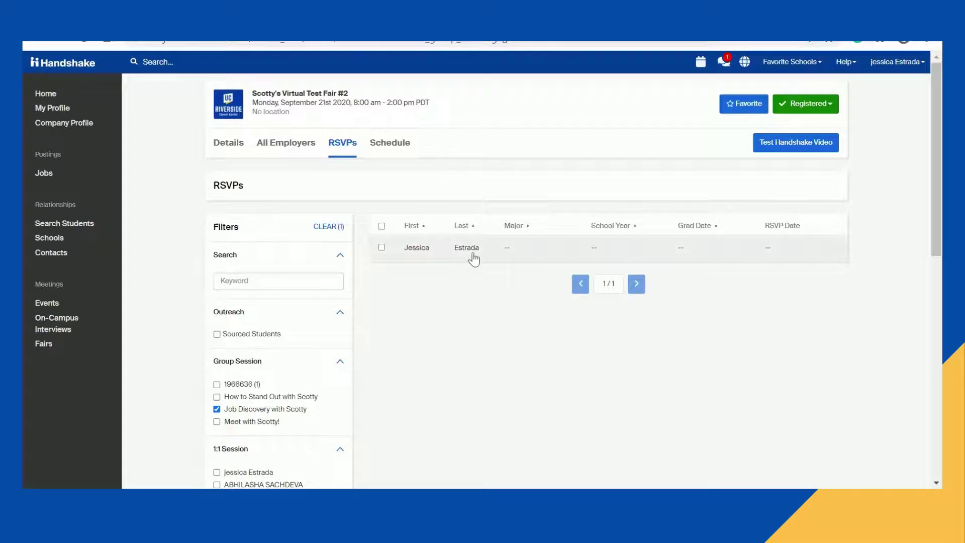
{"action": "left_click", "coordinate": [416, 253]}
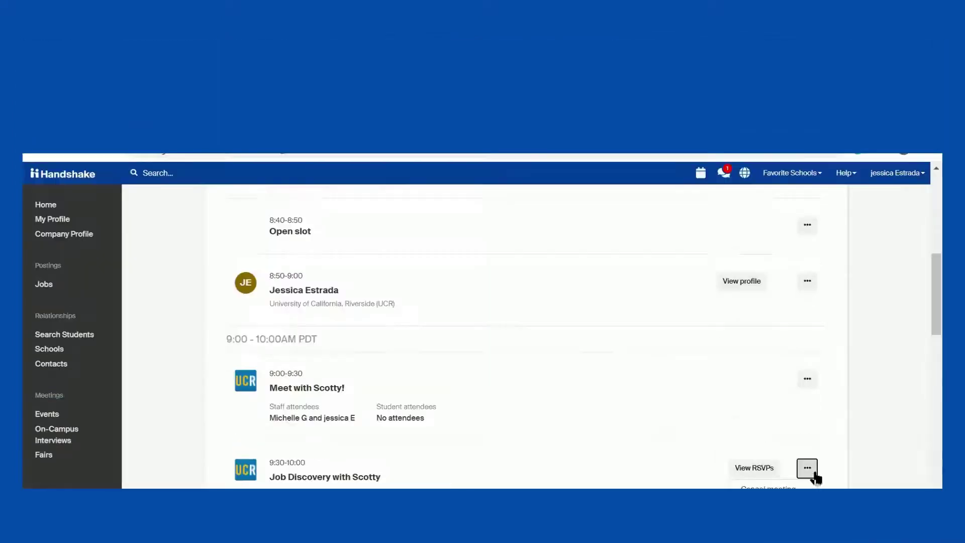
{"action": "left_click", "coordinate": [806, 466]}
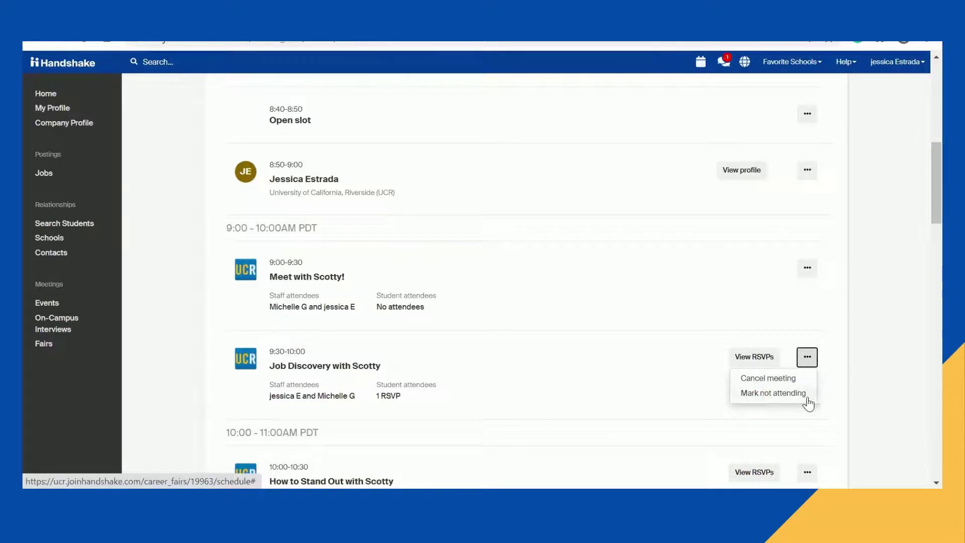
{"action": "left_click", "coordinate": [847, 375]}
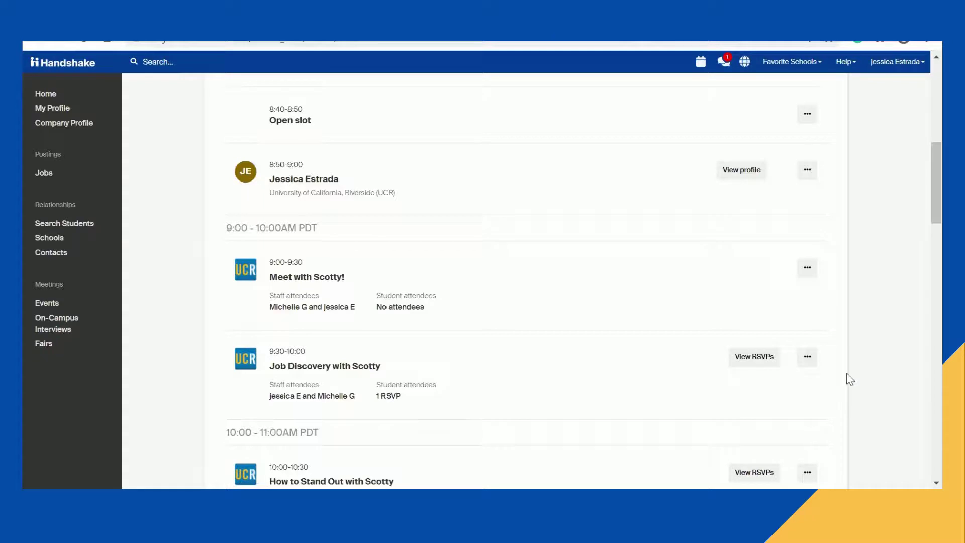
{"action": "scroll", "coordinate": [849, 379], "scroll_direction": "down", "scroll_amount": 2}
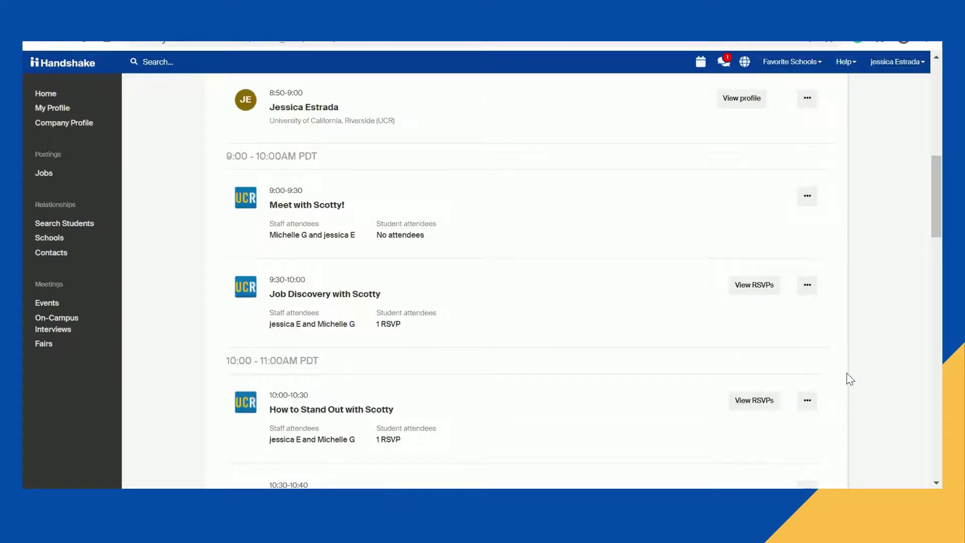
{"action": "scroll", "coordinate": [865, 368], "scroll_direction": "up", "scroll_amount": 10}
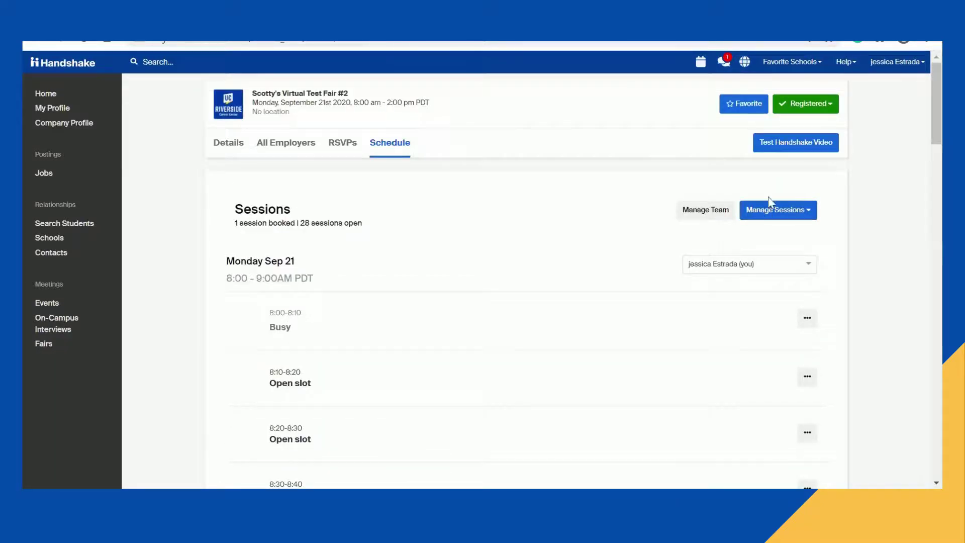
Step: Go to Manage Sessions to reach Scotty's Virtual Test Fair #3 RSVPs
{"action": "left_click", "coordinate": [793, 220]}
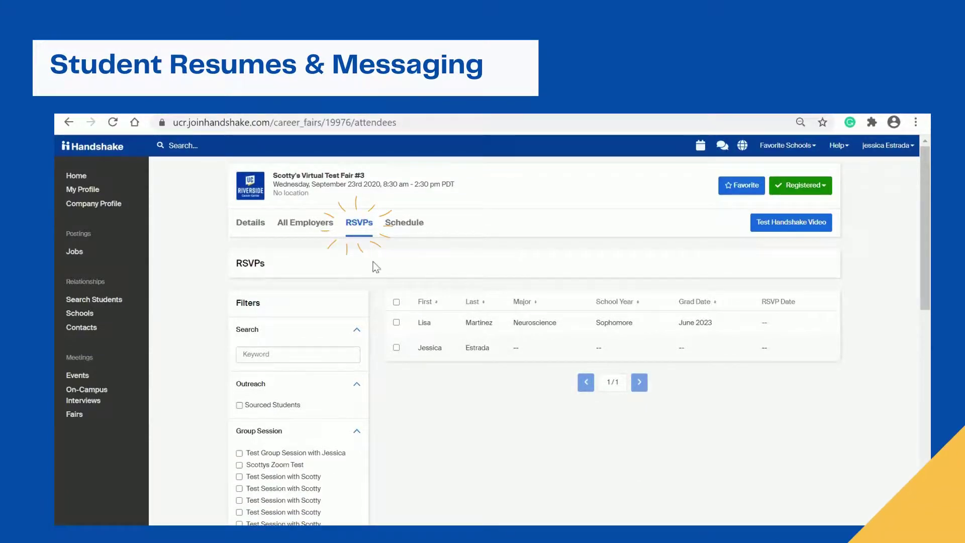
Step: Select both RSVP'd attendees, then open and cancel a message to them
{"action": "left_click", "coordinate": [396, 302]}
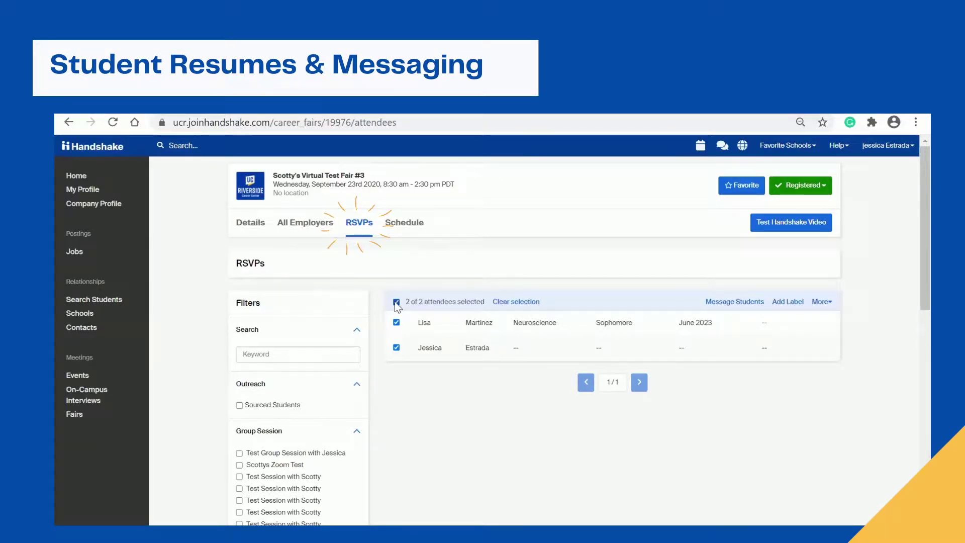
{"action": "left_click", "coordinate": [396, 301]}
{"action": "left_click", "coordinate": [396, 301]}
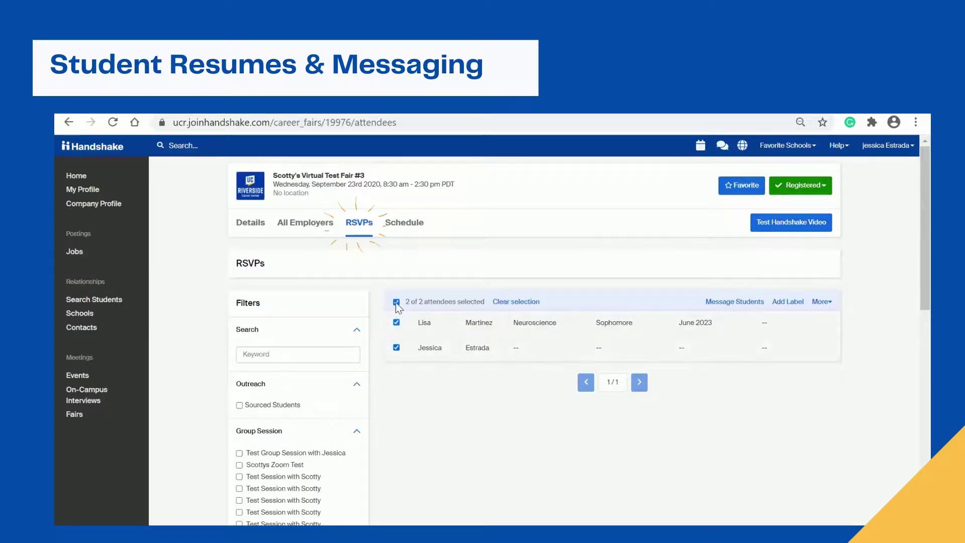
{"action": "left_click", "coordinate": [725, 308]}
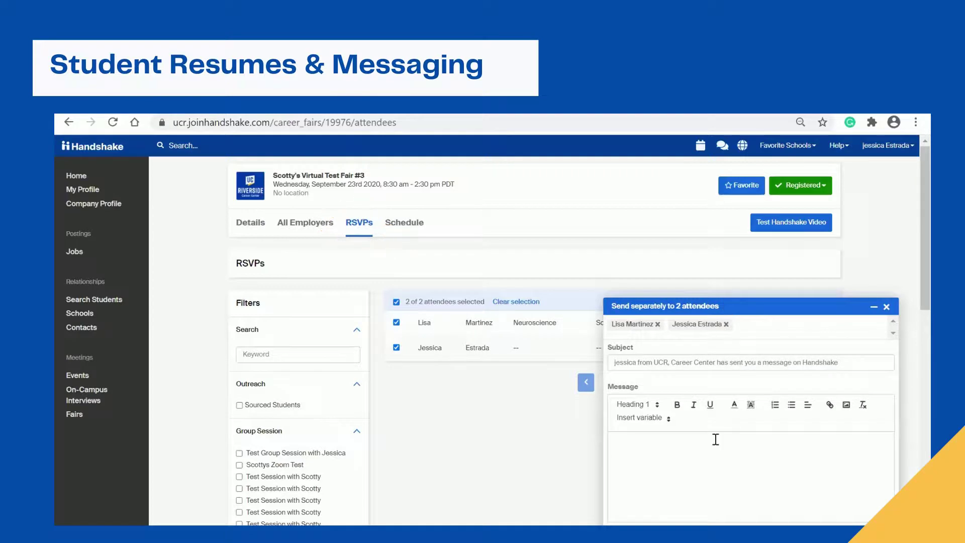
{"action": "left_click", "coordinate": [886, 306]}
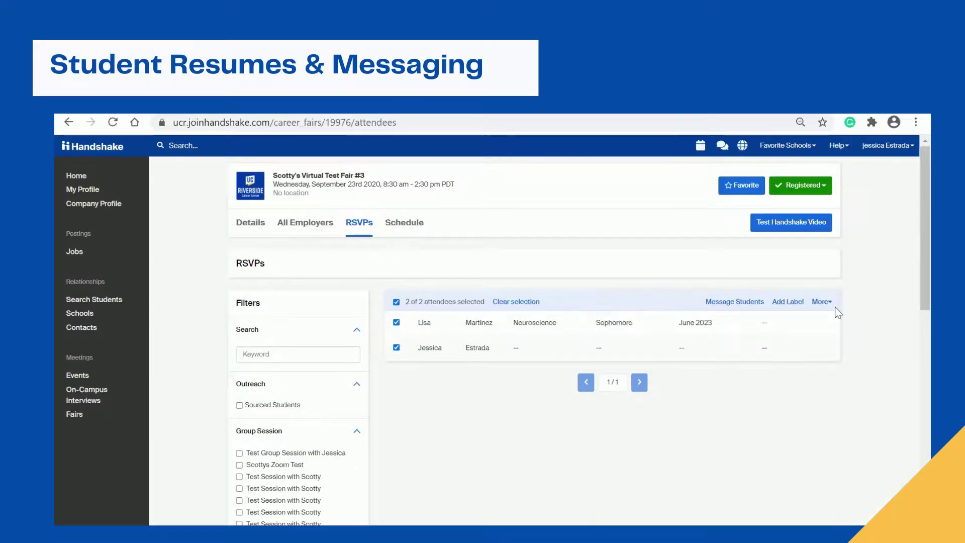
Step: Browse existing labels without applying one, then show More bulk actions for CSV or resume download
{"action": "left_click", "coordinate": [781, 305]}
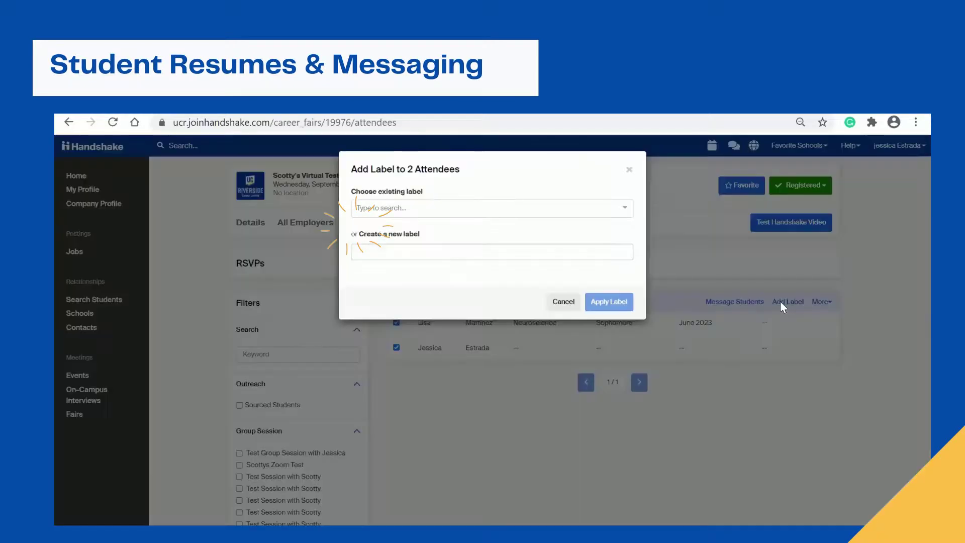
{"action": "left_click", "coordinate": [624, 211]}
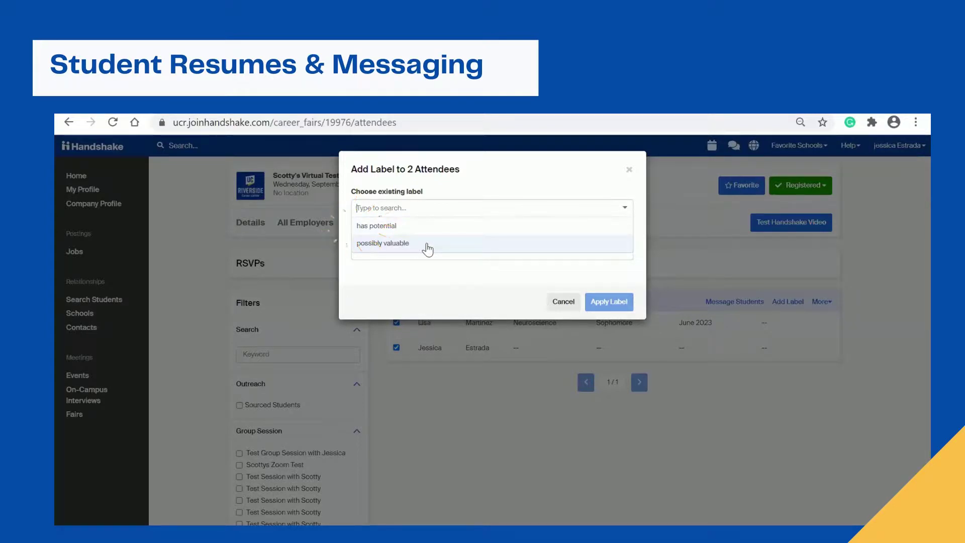
{"action": "left_click", "coordinate": [395, 253]}
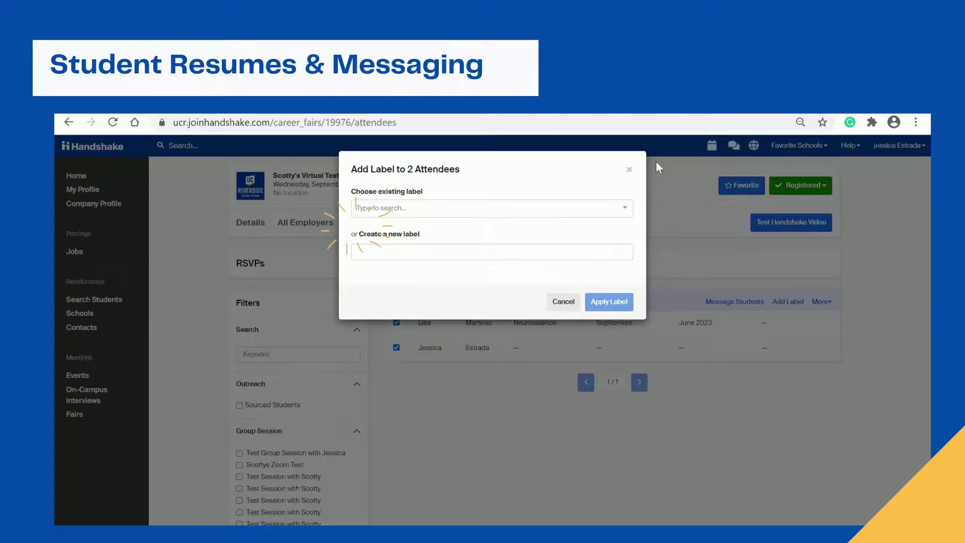
{"action": "left_click", "coordinate": [628, 171]}
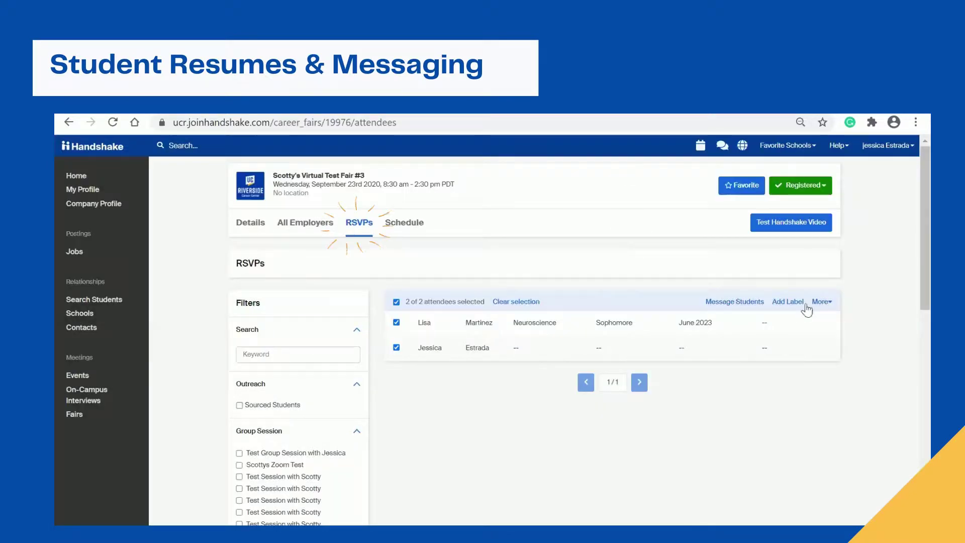
{"action": "left_click", "coordinate": [820, 303]}
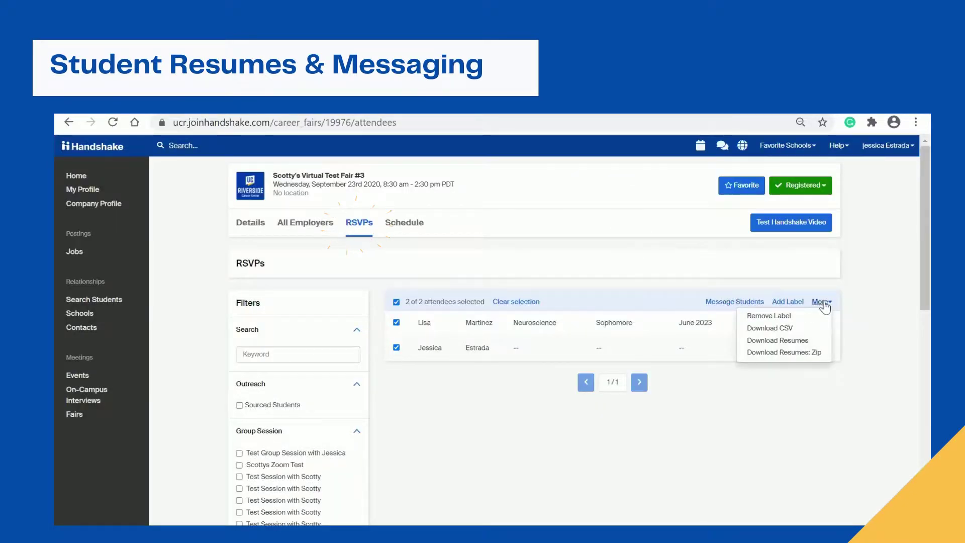